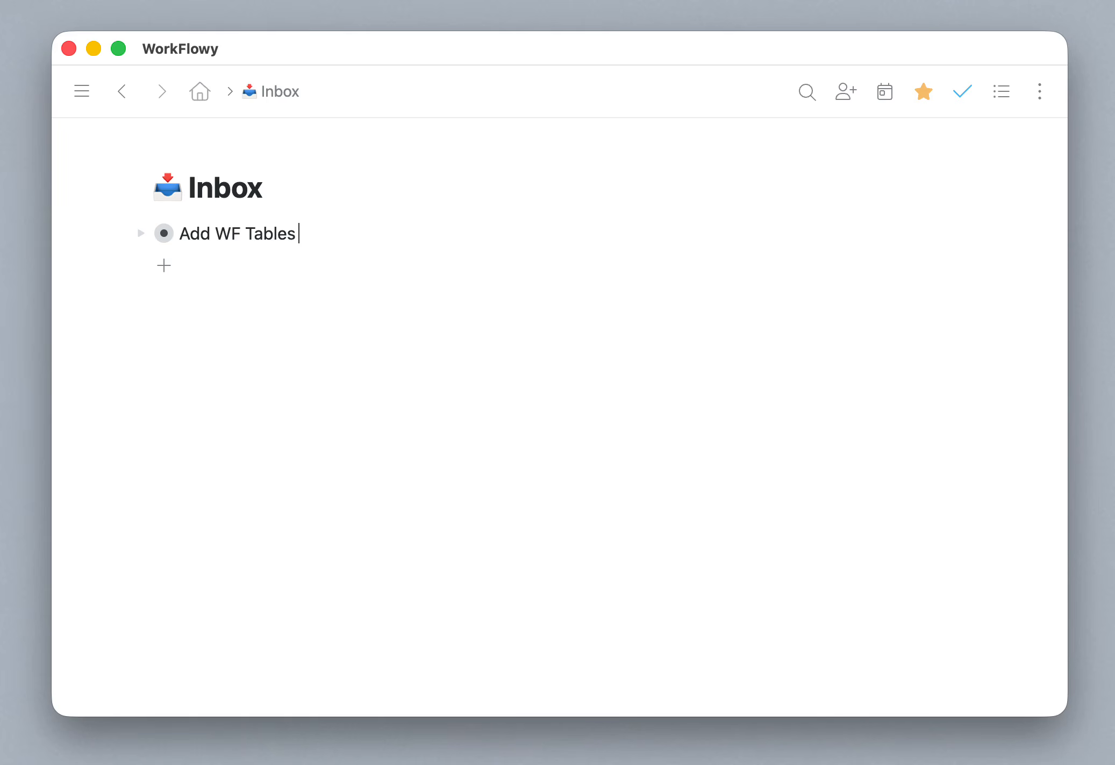
- Tag the "Add WF Tables" item in the Inbox with #Idea and #wf
type("#")
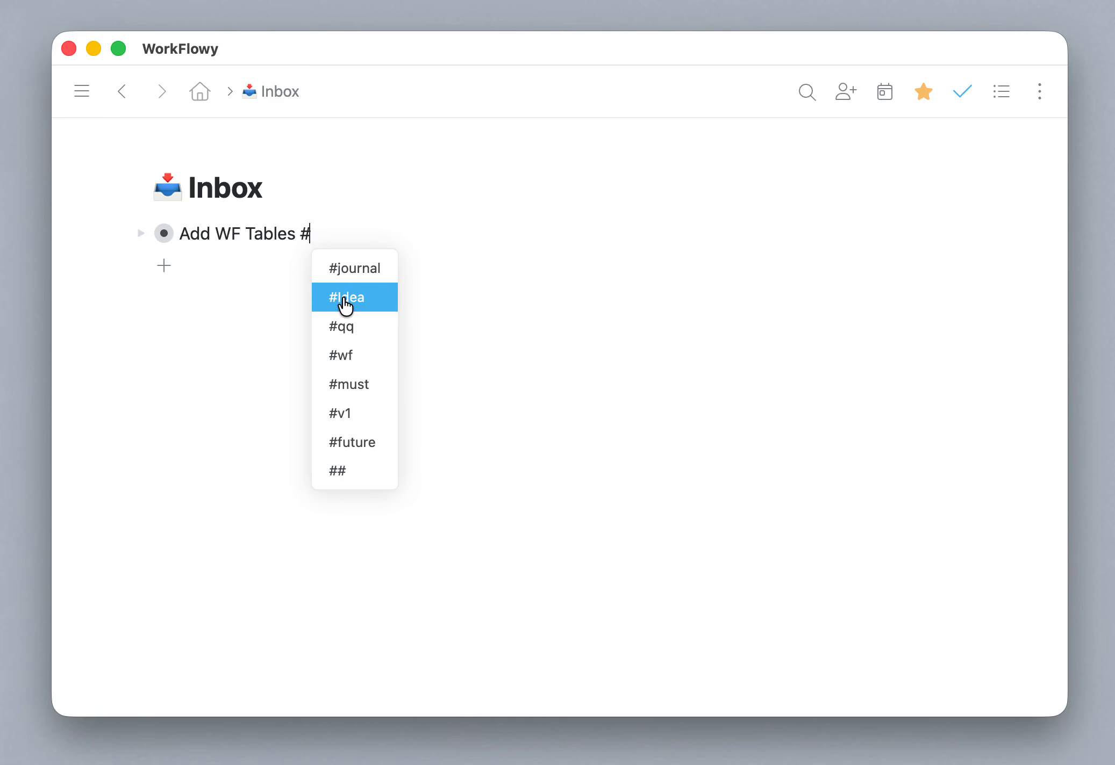
left_click(370, 300)
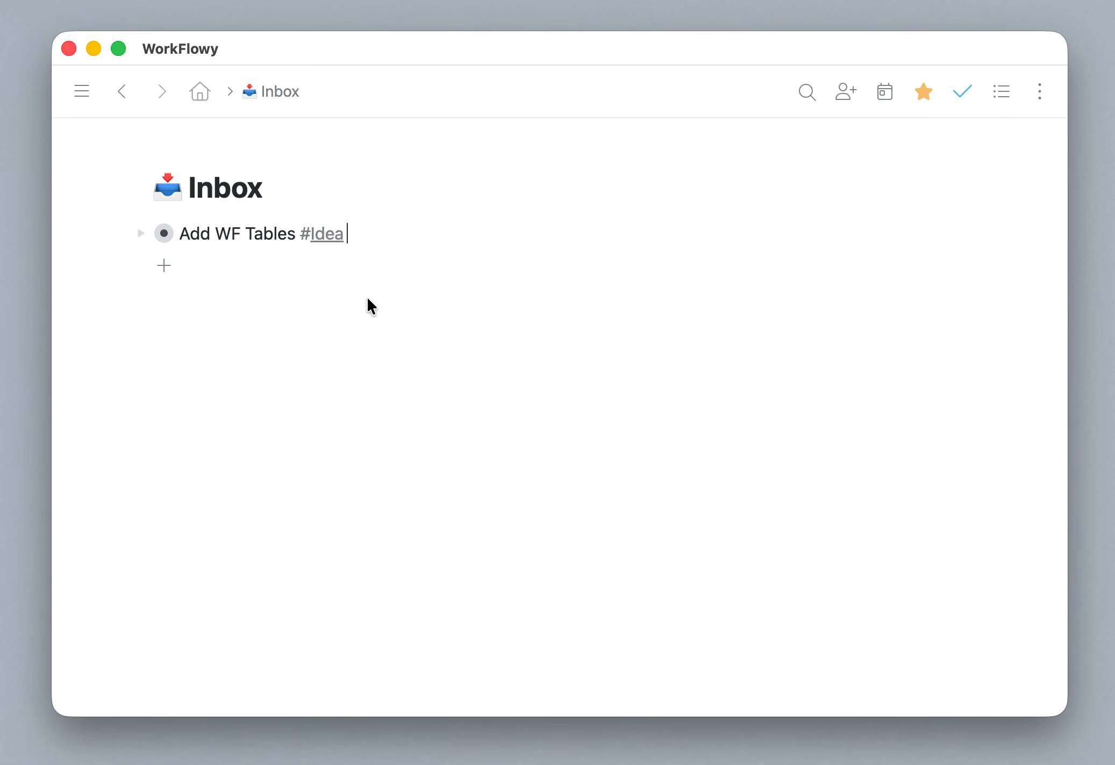
type("#wf")
left_click(385, 234)
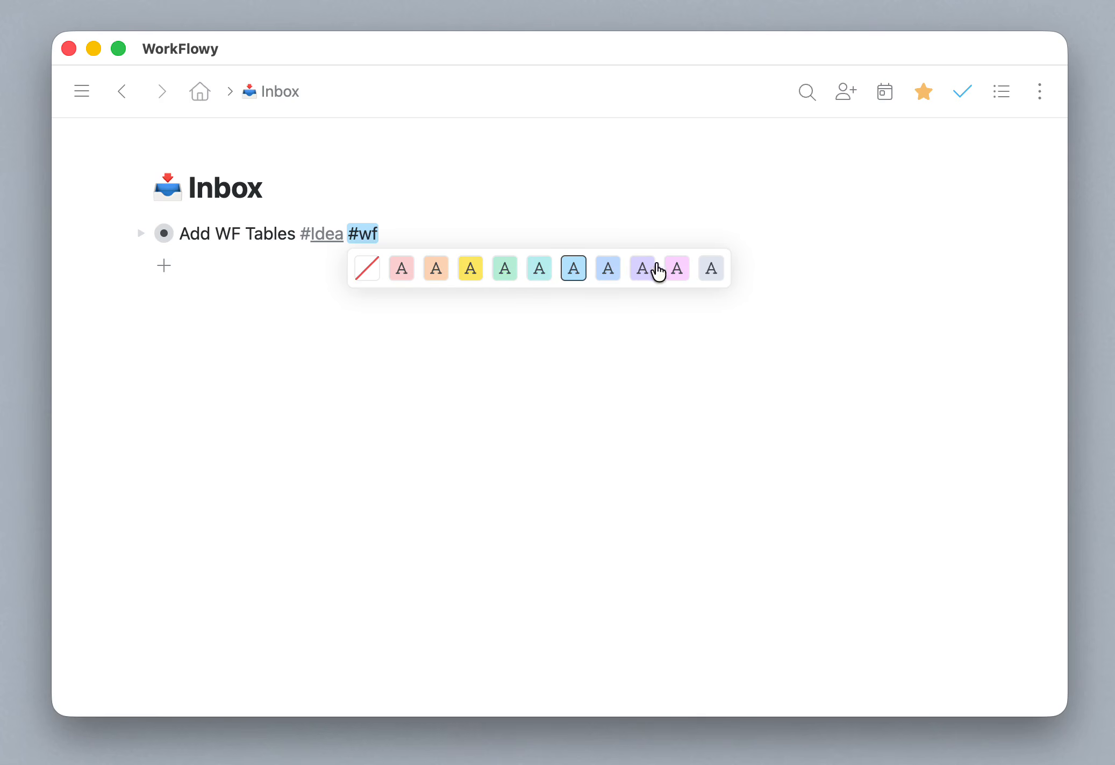
left_click(670, 380)
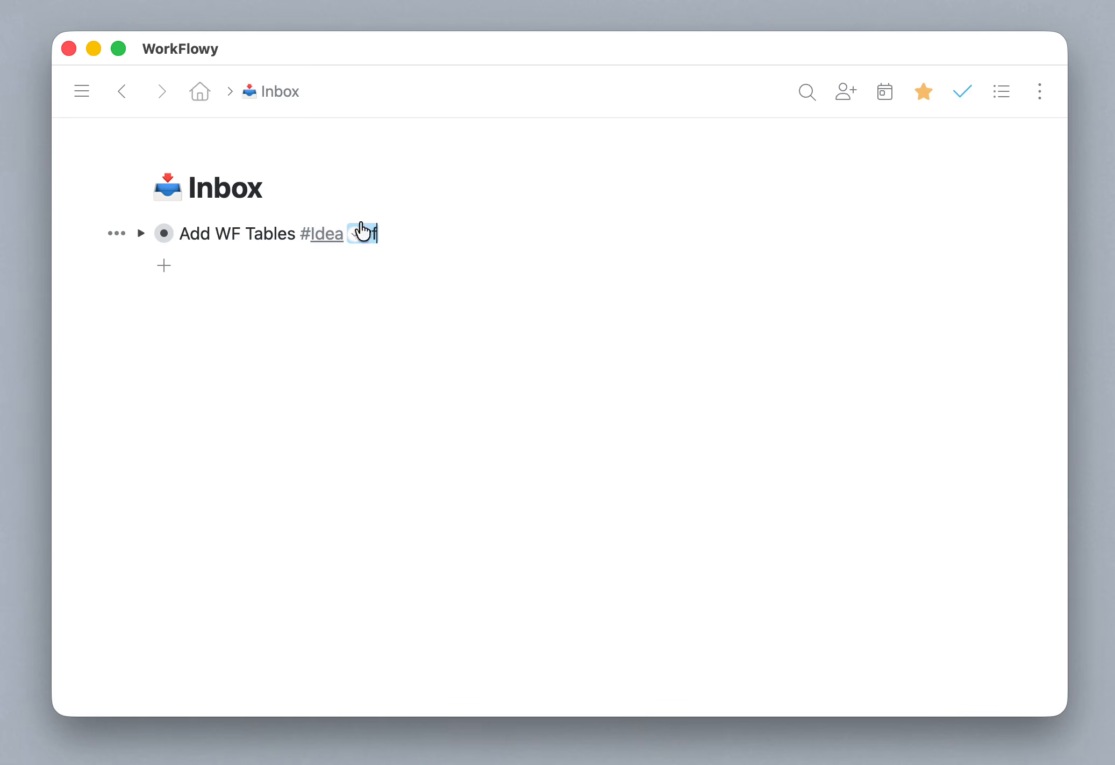
left_click(455, 219)
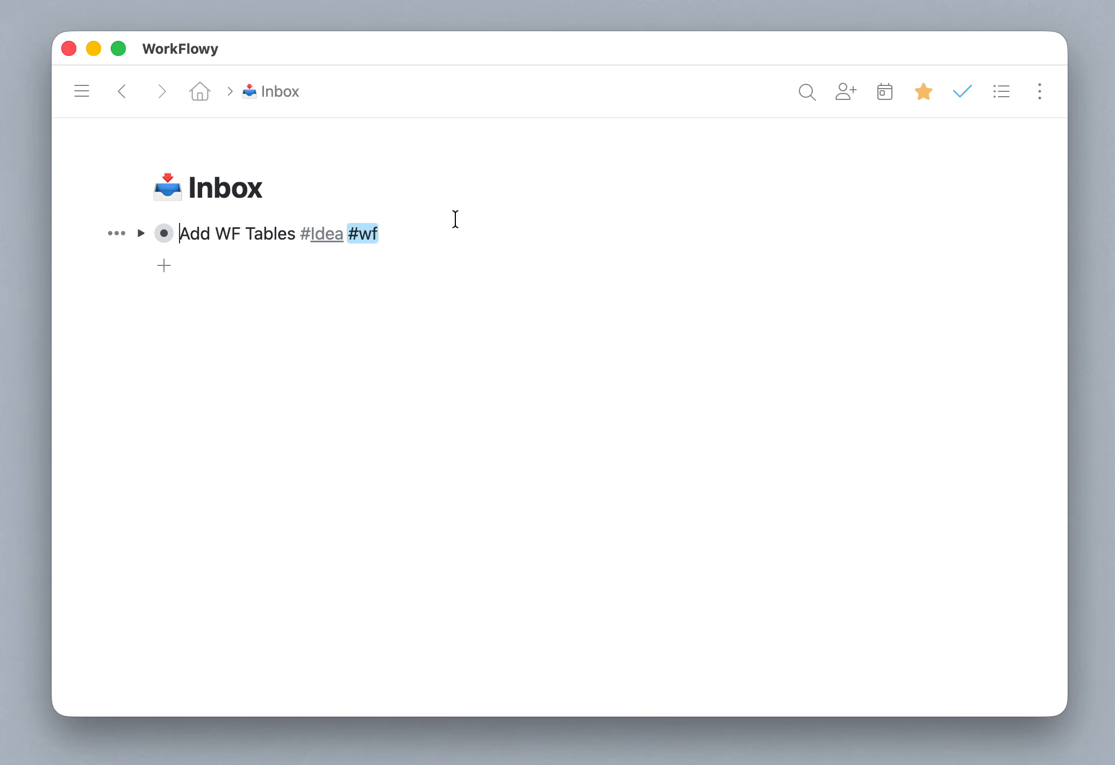
- Go to the home level, expand Ideas, and move "Add WF Tables" from Inbox to the top of the Ideas list
left_click(196, 96)
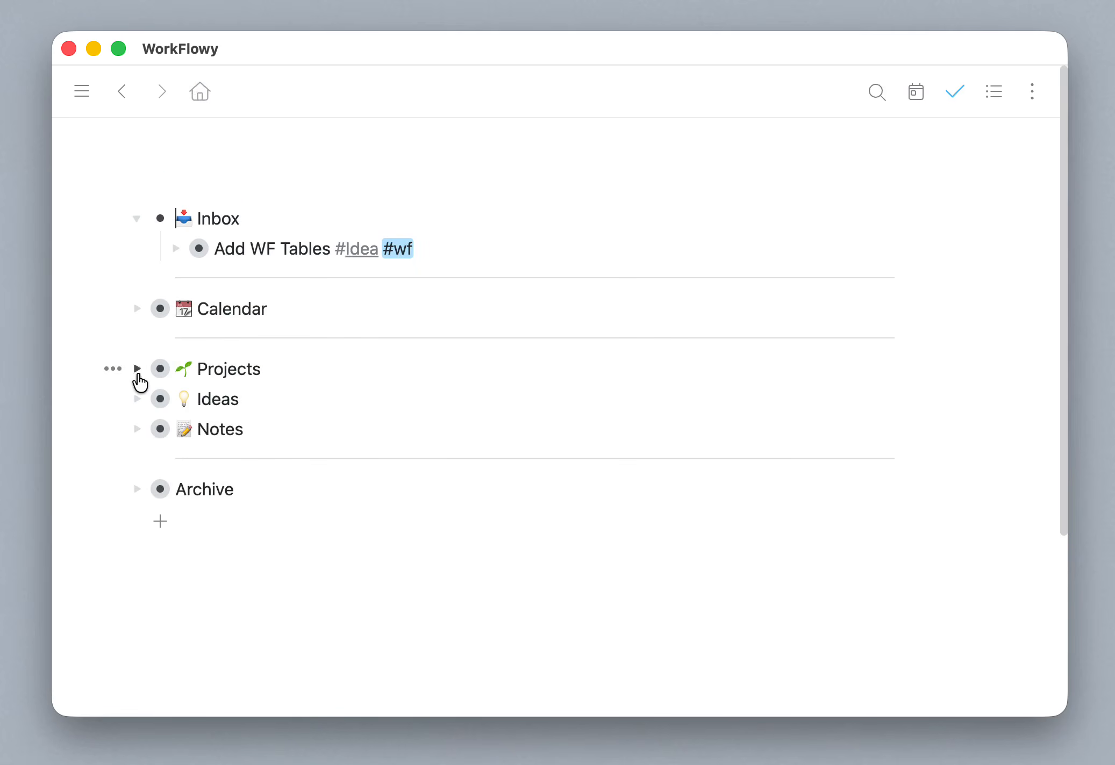
left_click(138, 399)
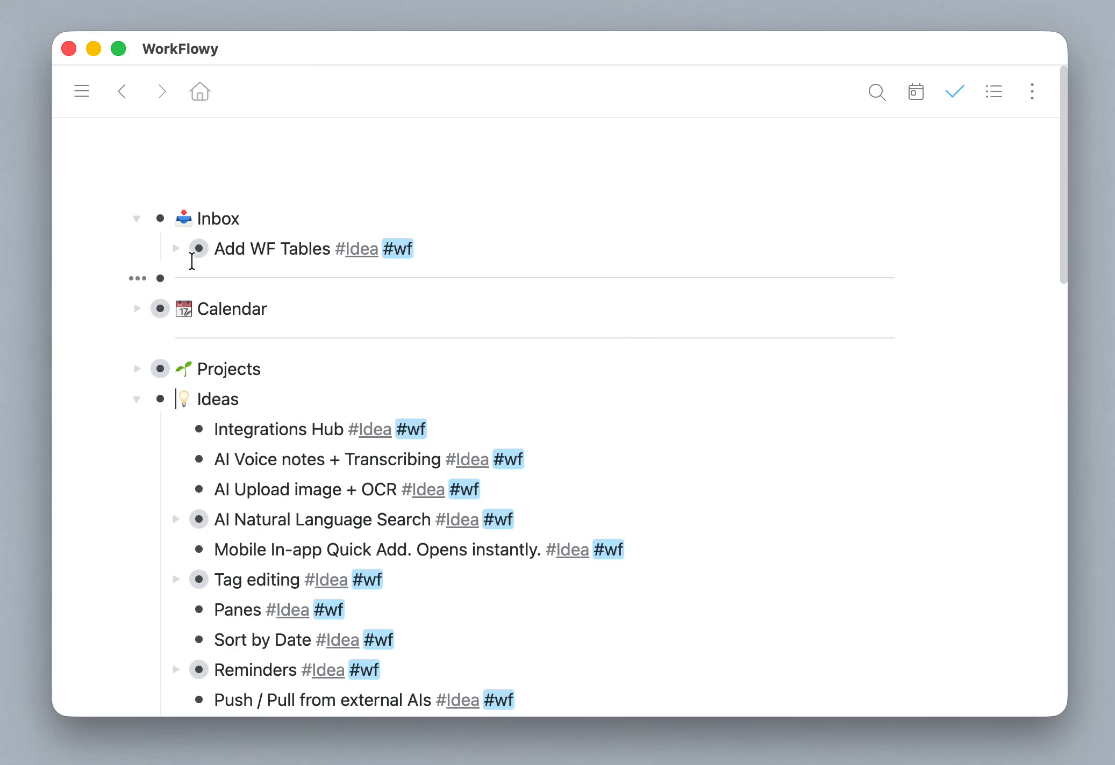
left_click_drag(199, 248, 202, 424)
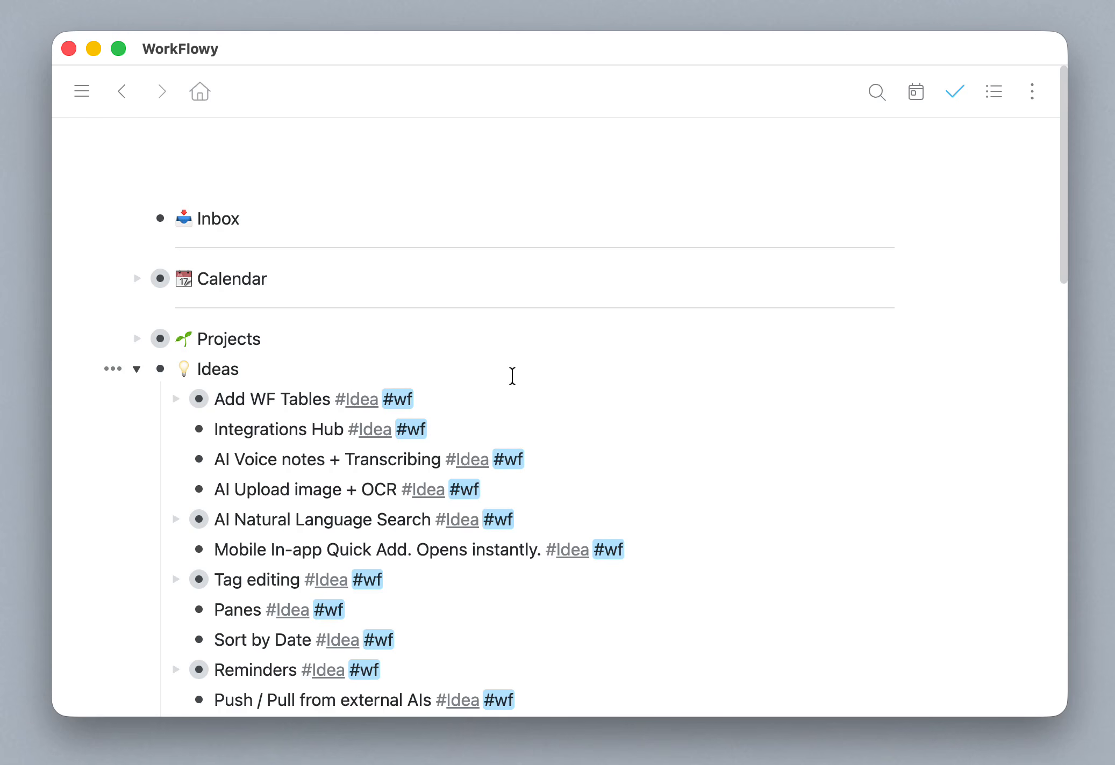
- Filter the whole outline for items tagged with both #Idea and #wf
scroll(478, 347, "down", 1)
scroll(478, 346, "down", 2)
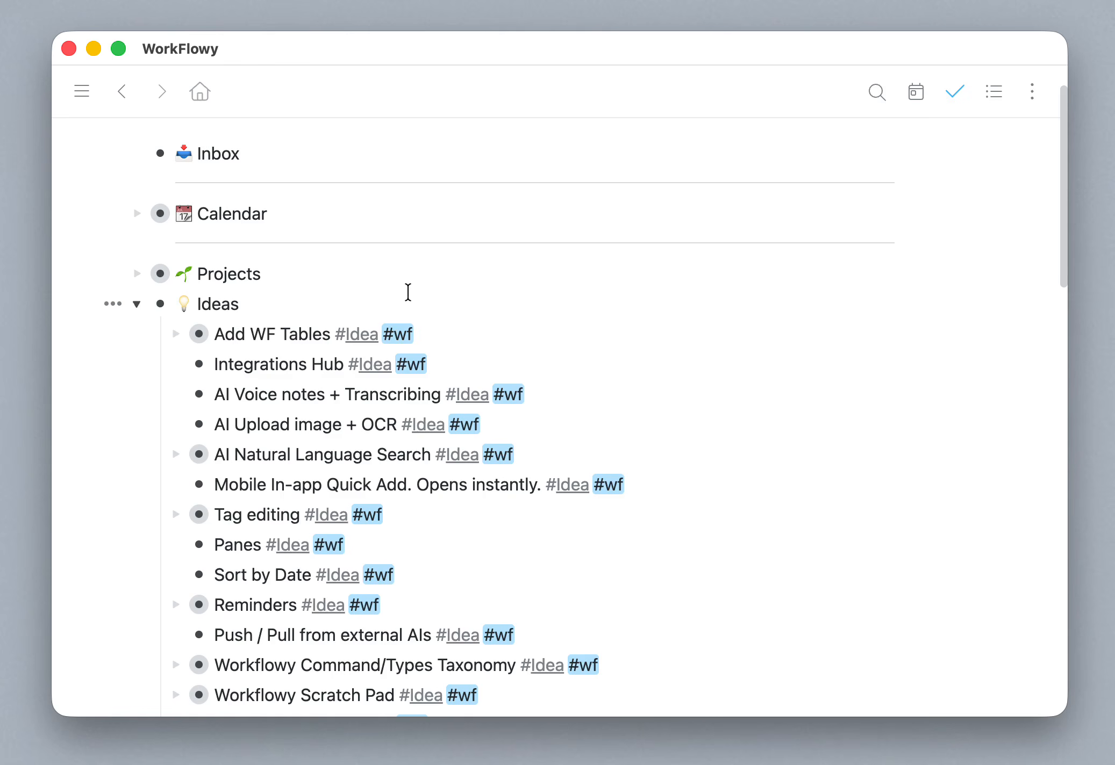
left_click(576, 303)
scroll(500, 341, "down", 3)
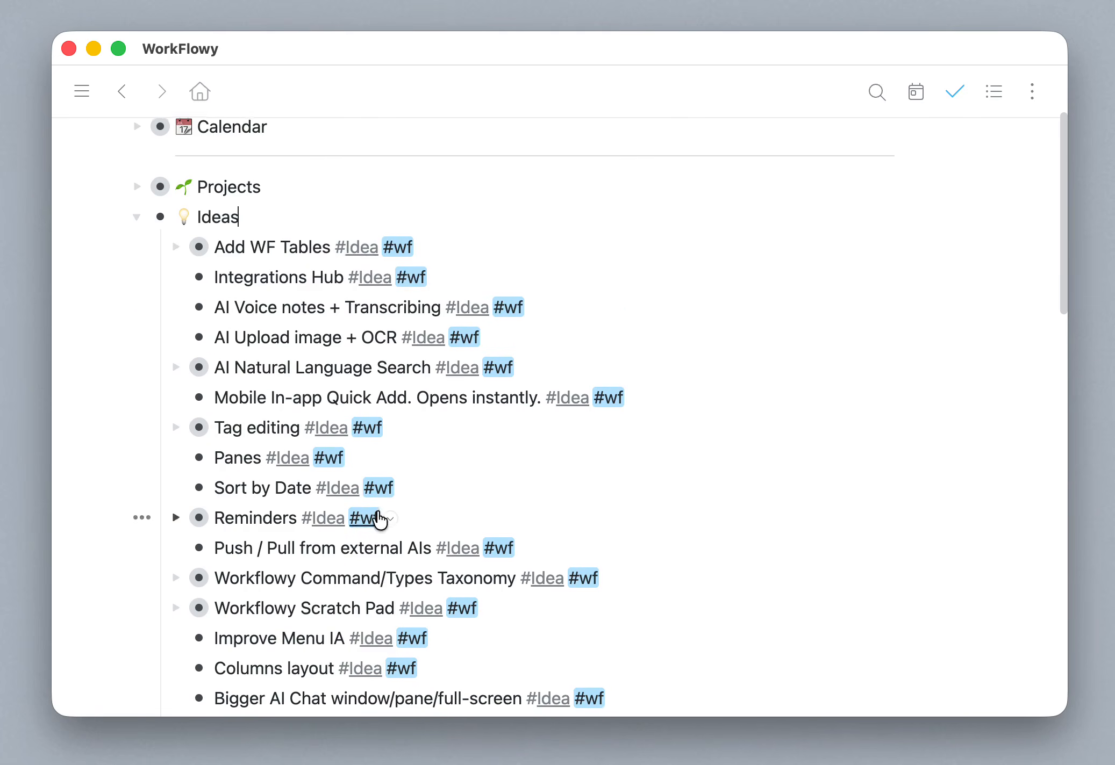
scroll(376, 519, "down", 10)
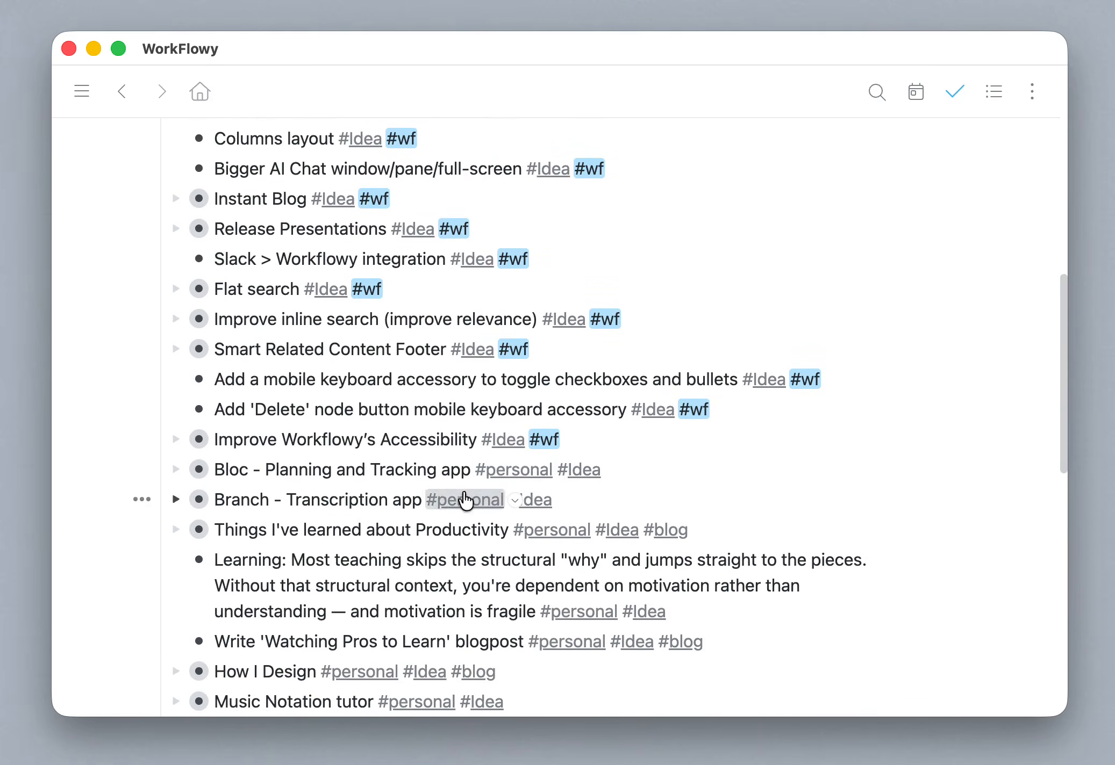
scroll(441, 473, "up", 15)
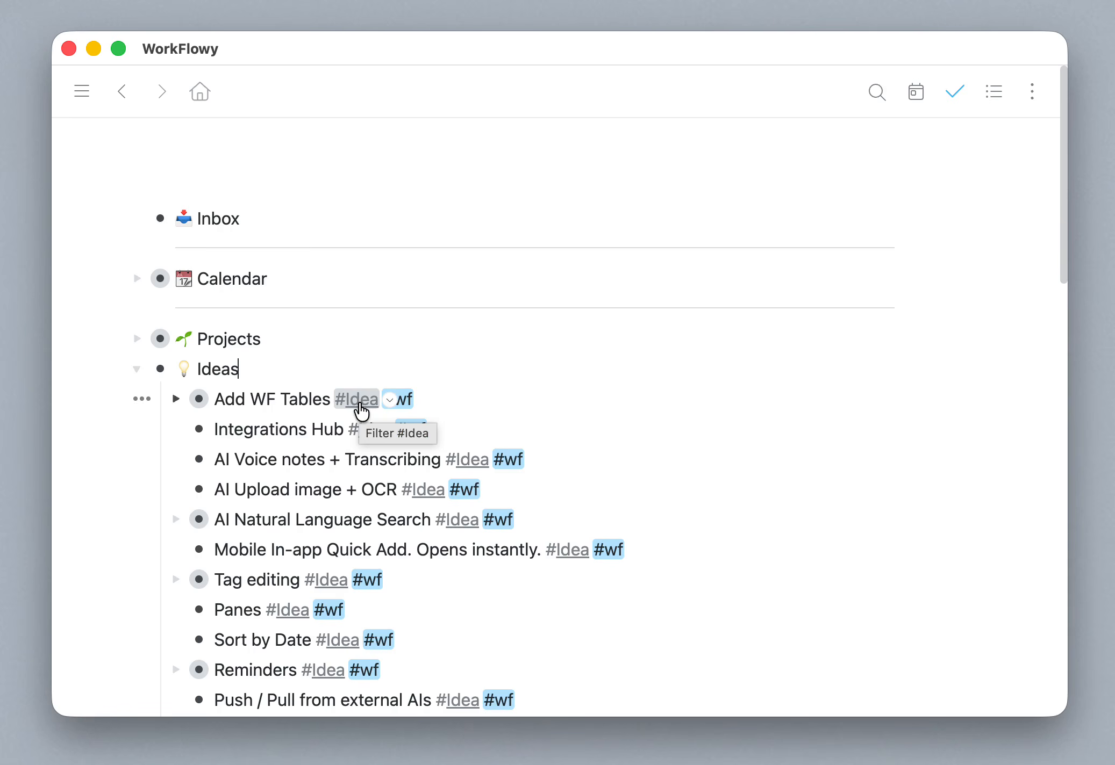
left_click(359, 406)
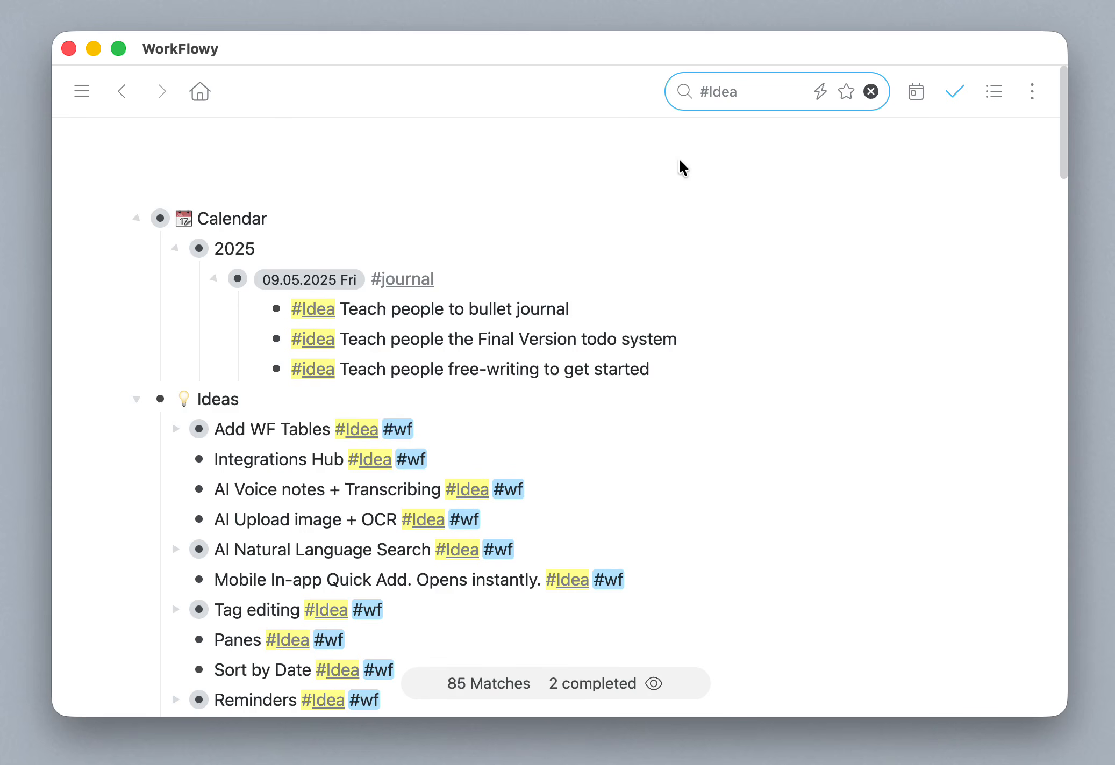
left_click(760, 96)
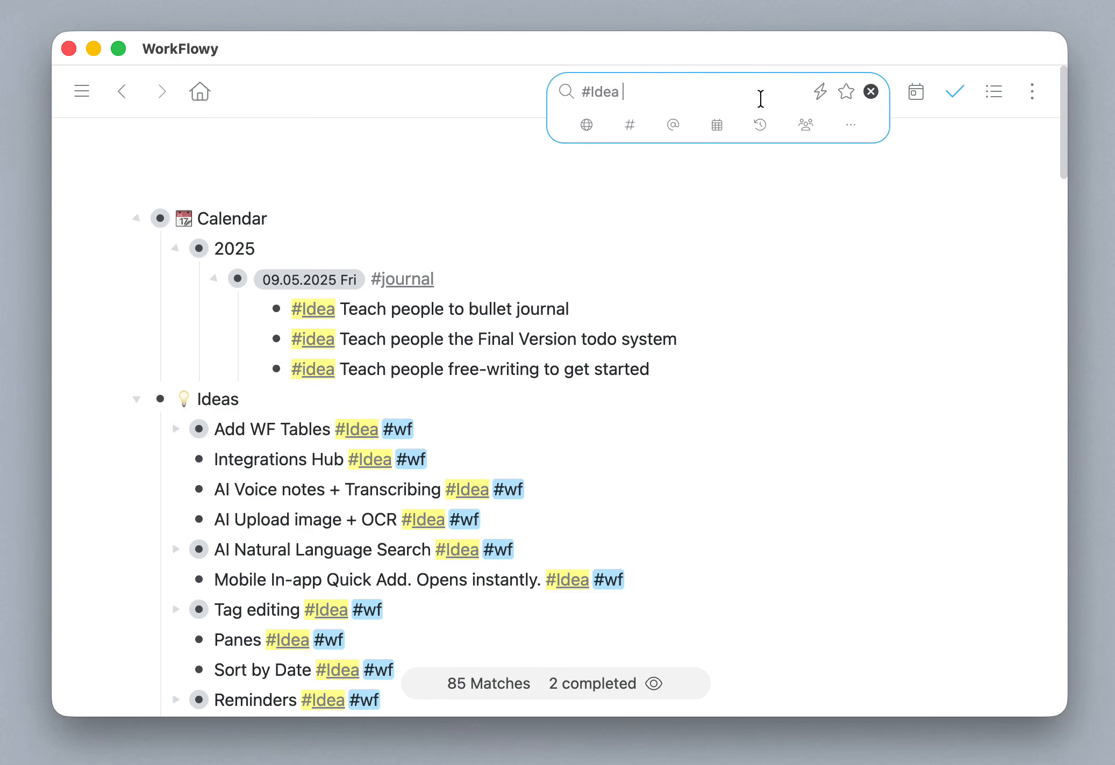
type("#")
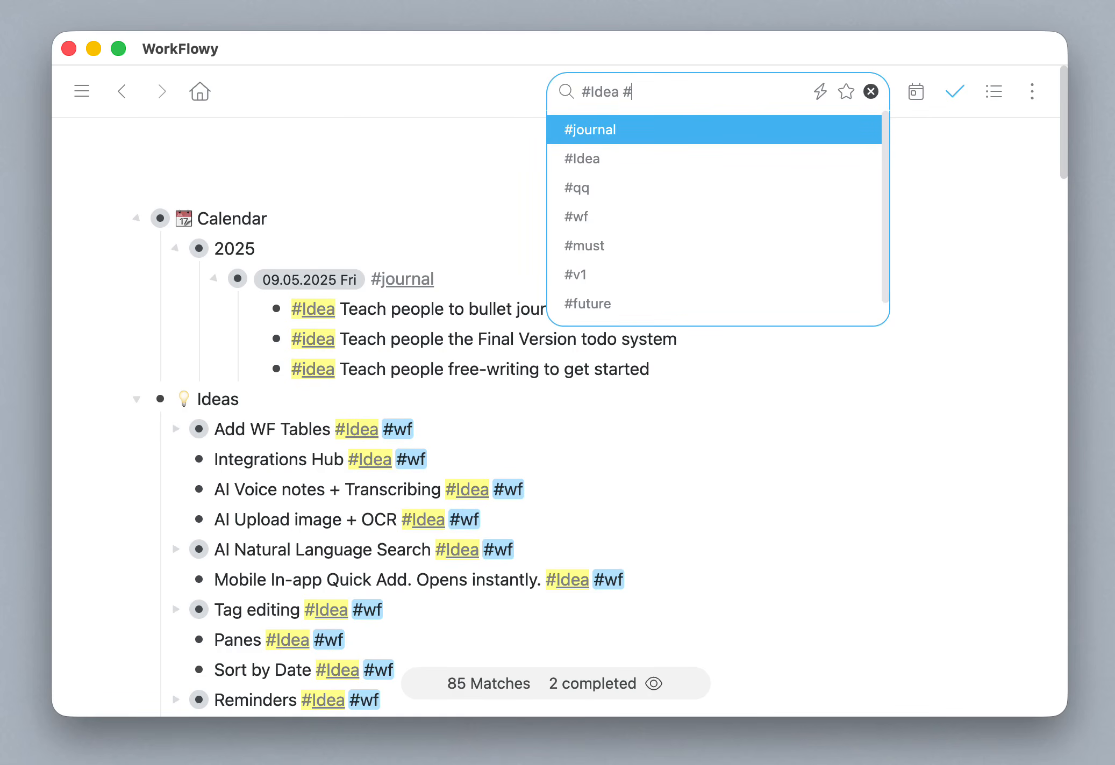
type("wf")
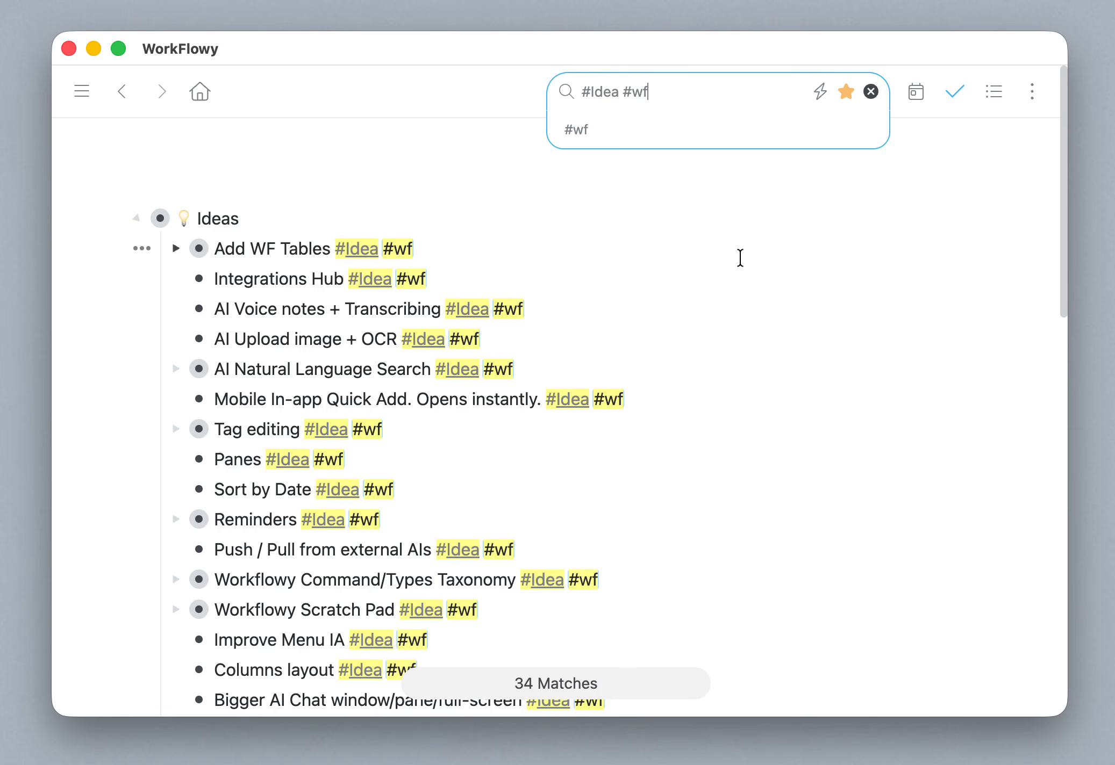
left_click(569, 128)
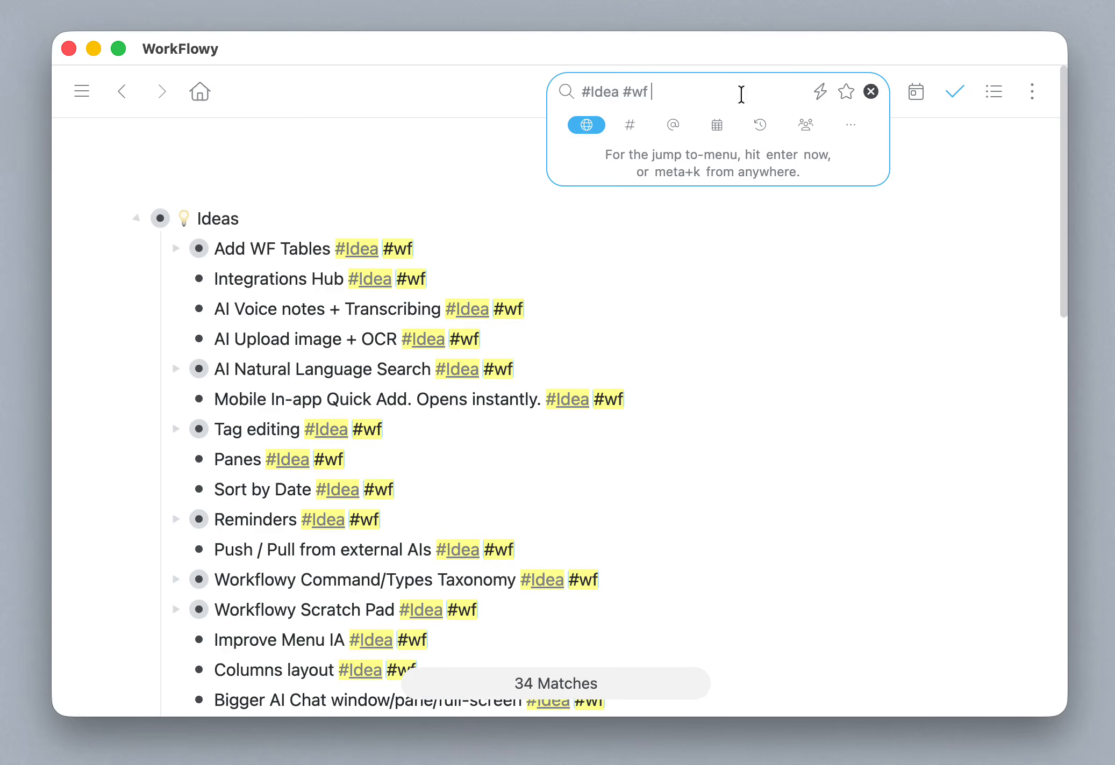
- Star the "#Idea #wf" search and try the shortcut by visiting the starred Inbox and returning to the saved search
left_click(846, 96)
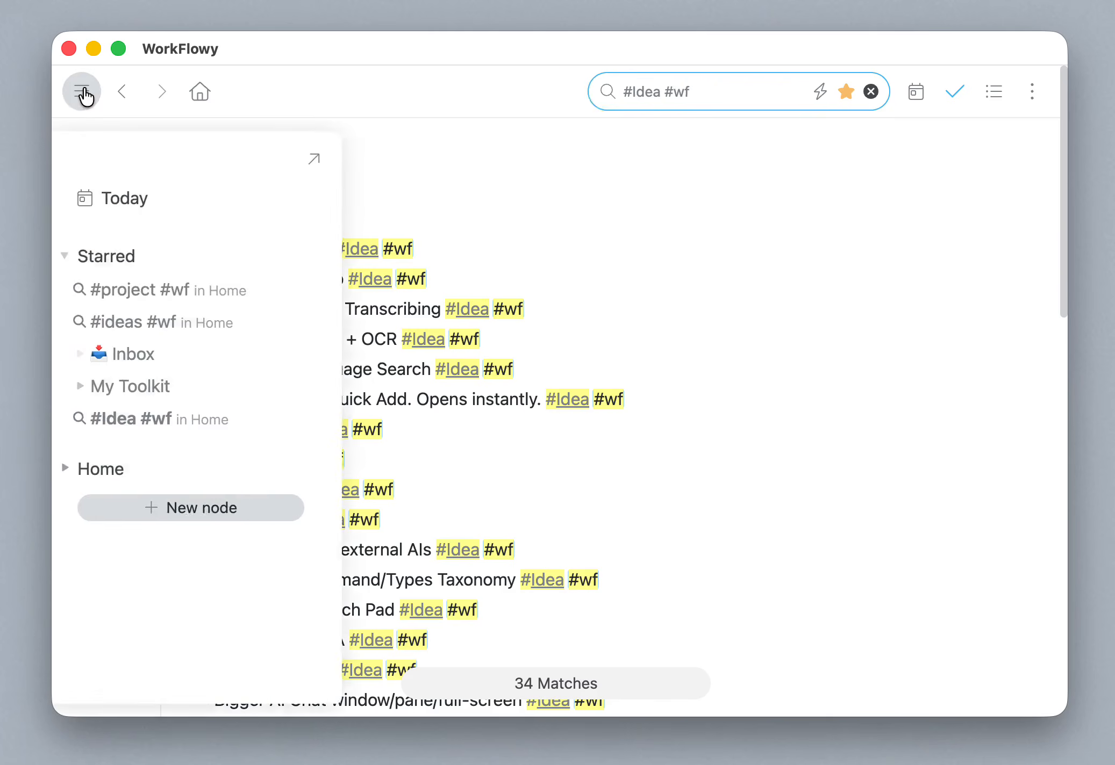
left_click(81, 91)
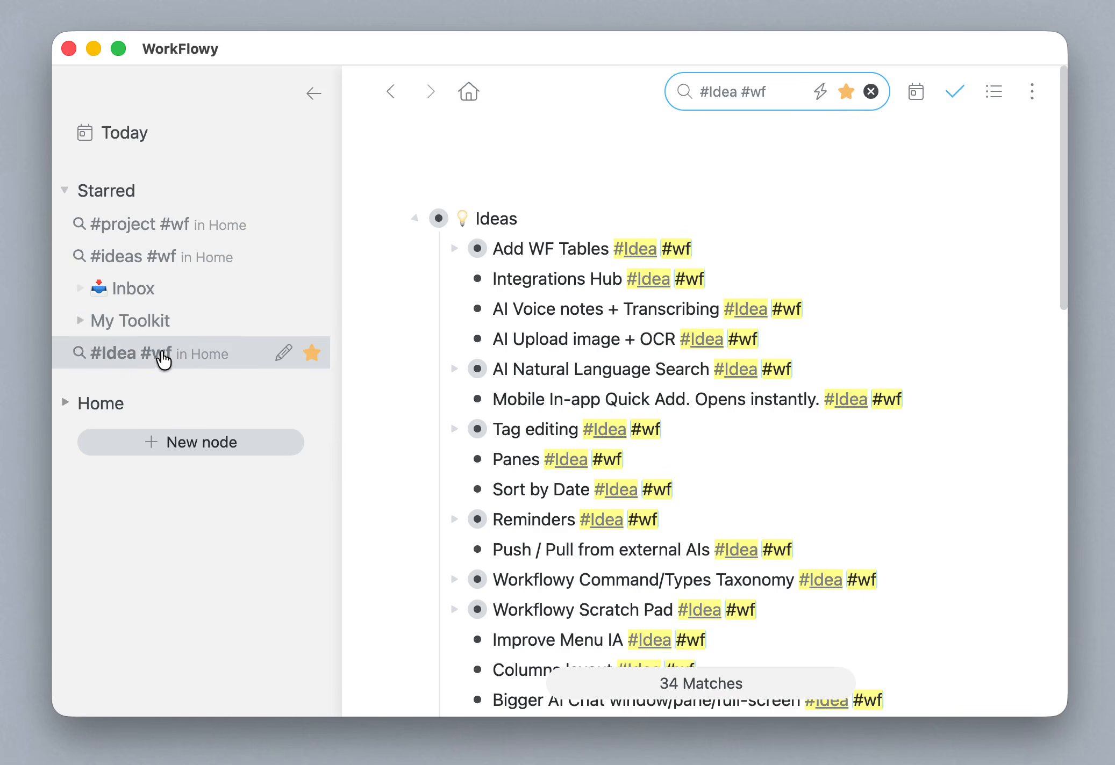
left_click(137, 303)
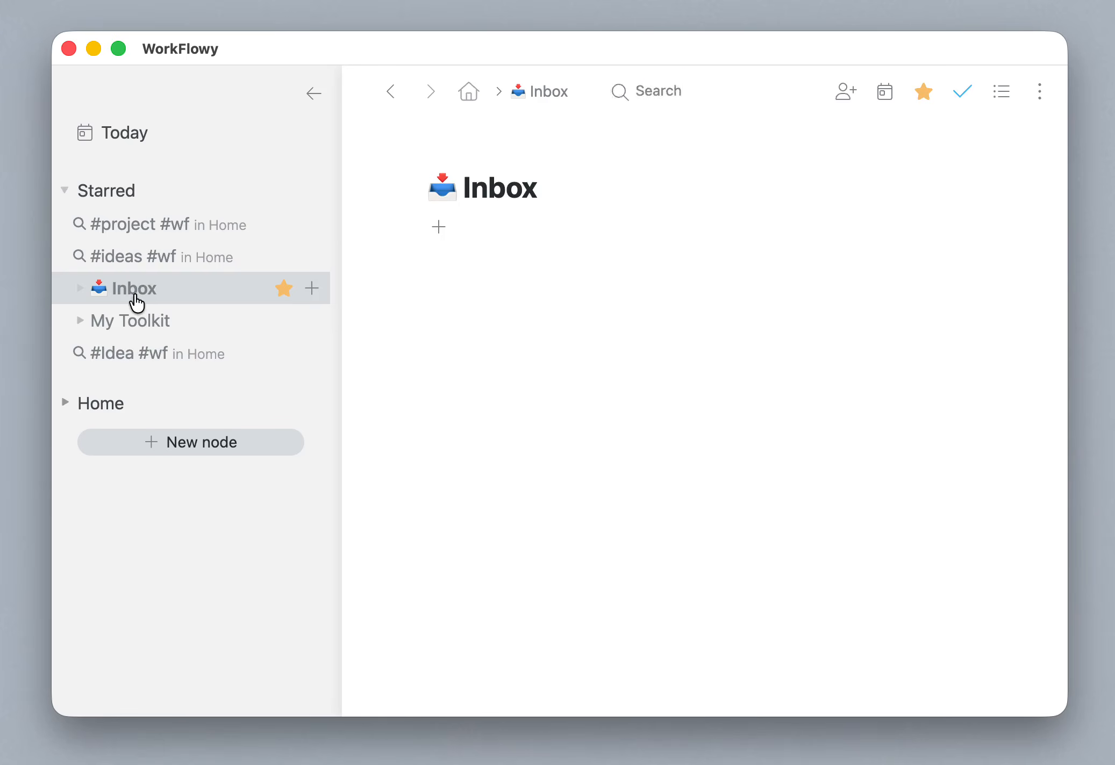
left_click(132, 354)
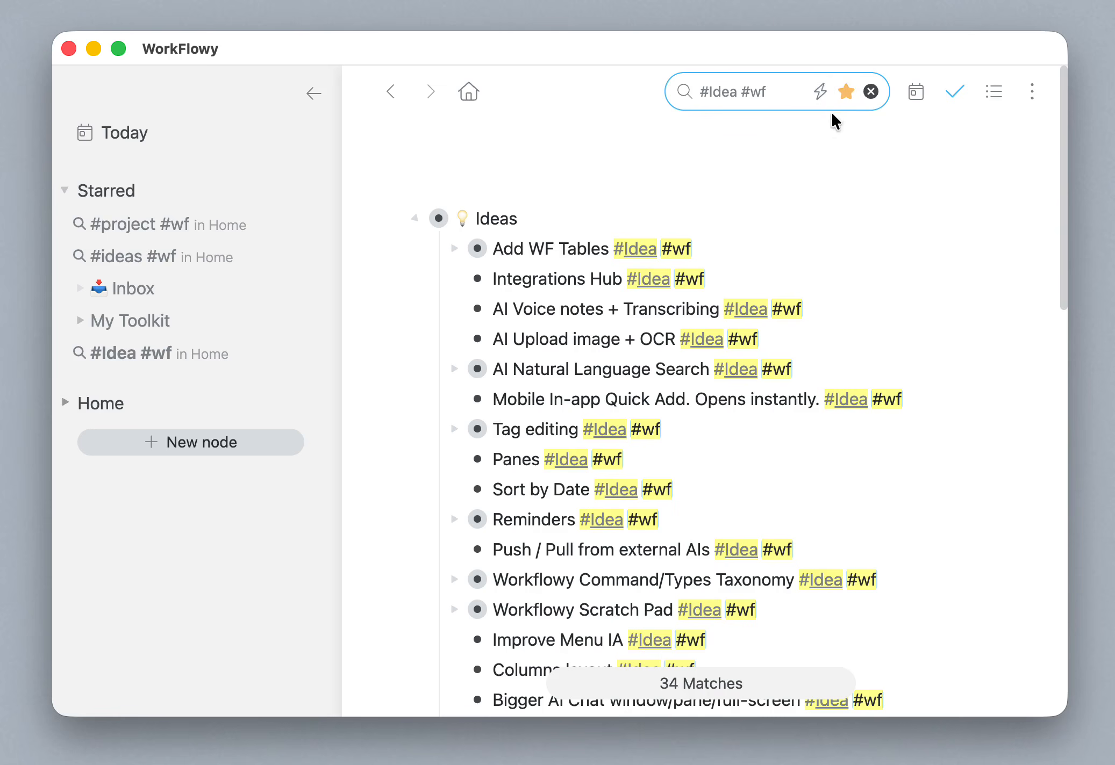
left_click(312, 94)
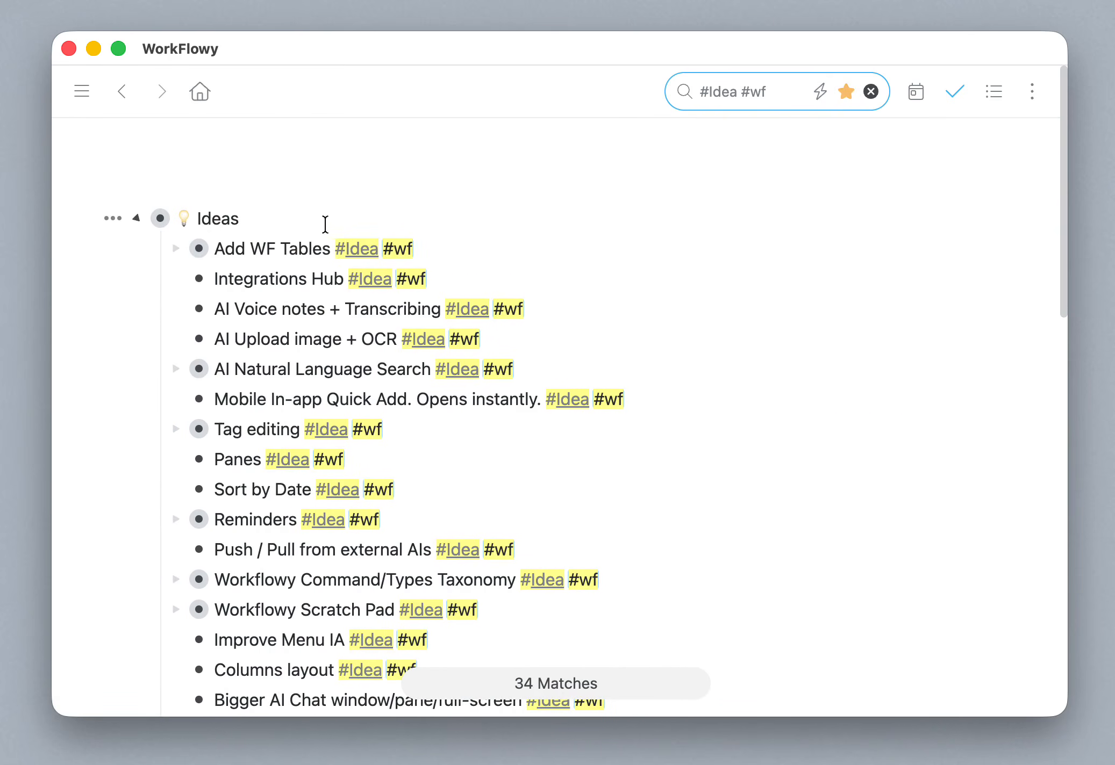
- Replace the #Idea tag on "Add WF Tables" with #project
left_click(355, 255, "alt")
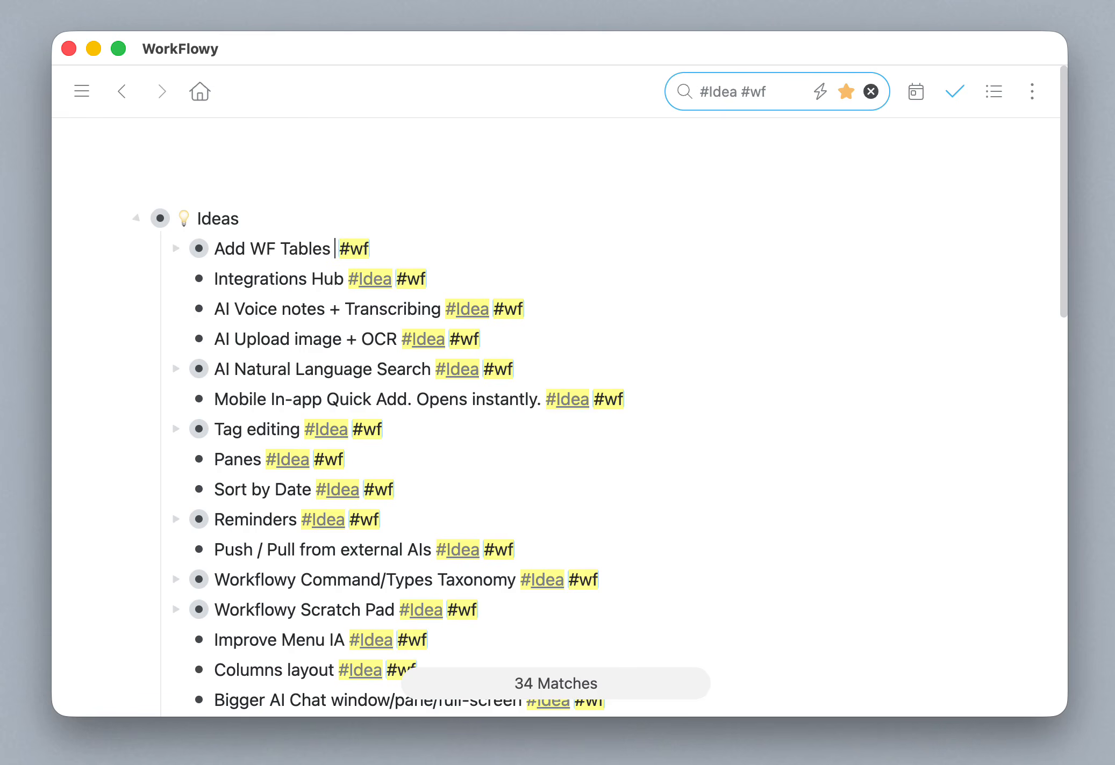
type("#project")
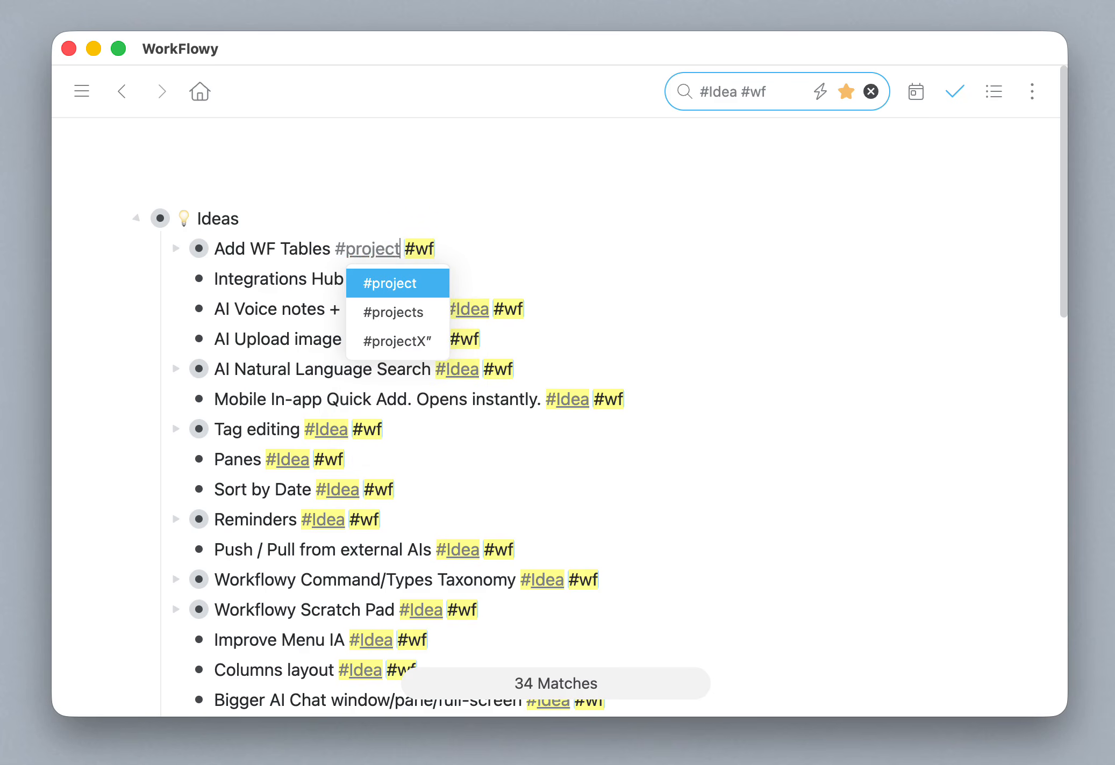
left_click(398, 283)
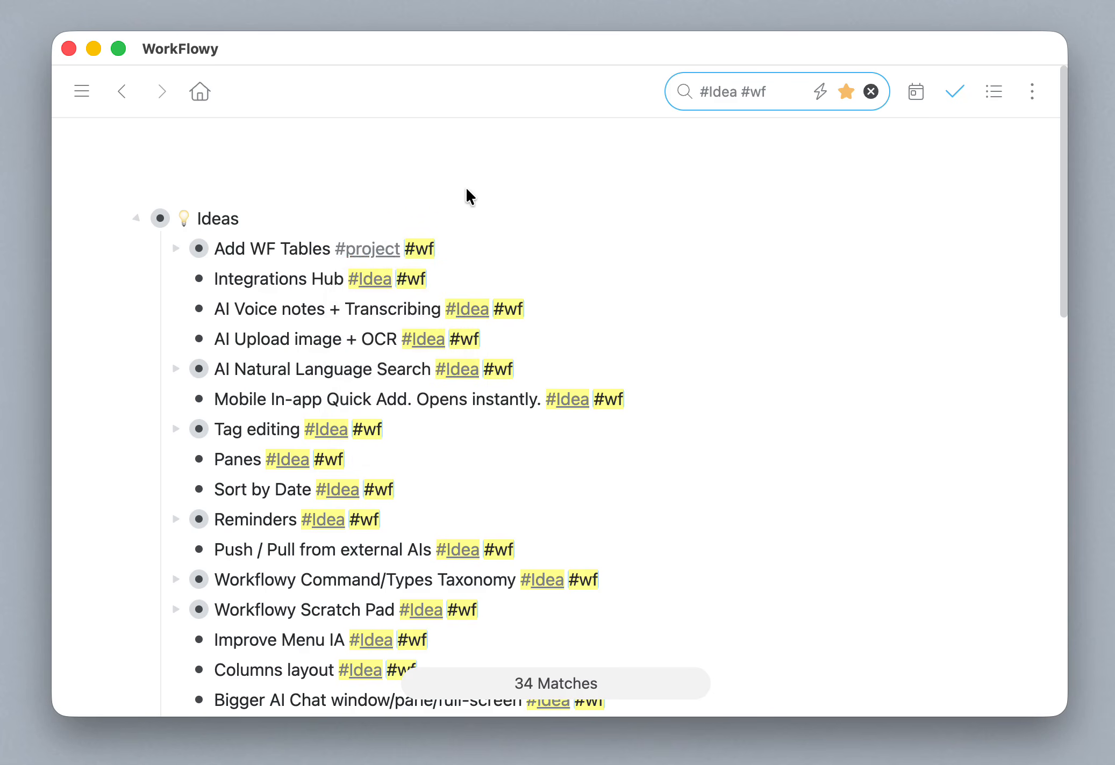
- Clear the current search, filter the whole outline by #project, and collapse the Calendar node
left_click(871, 91)
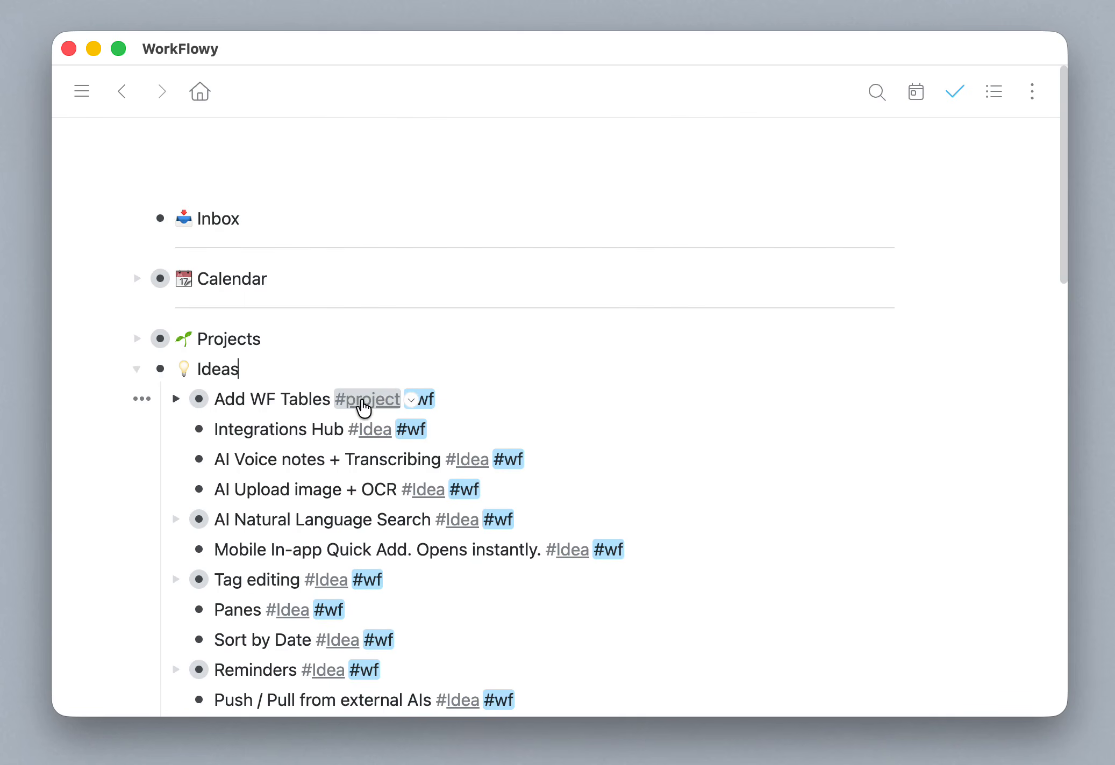
left_click(360, 406)
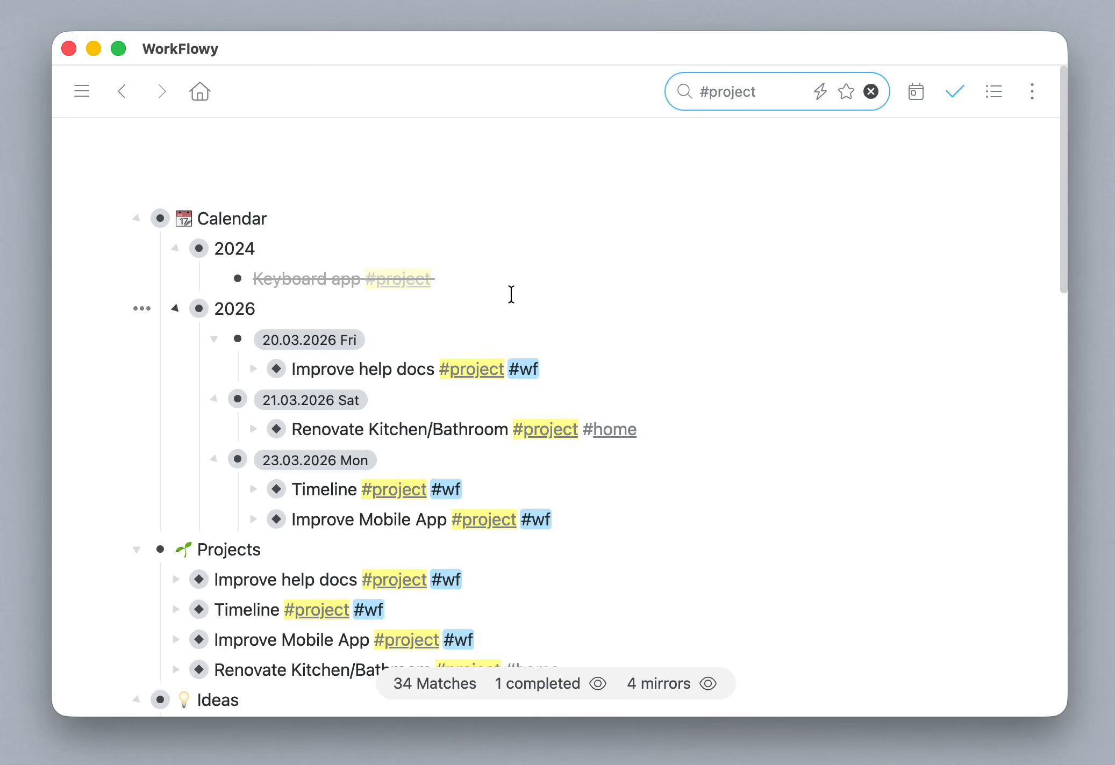
left_click(138, 218)
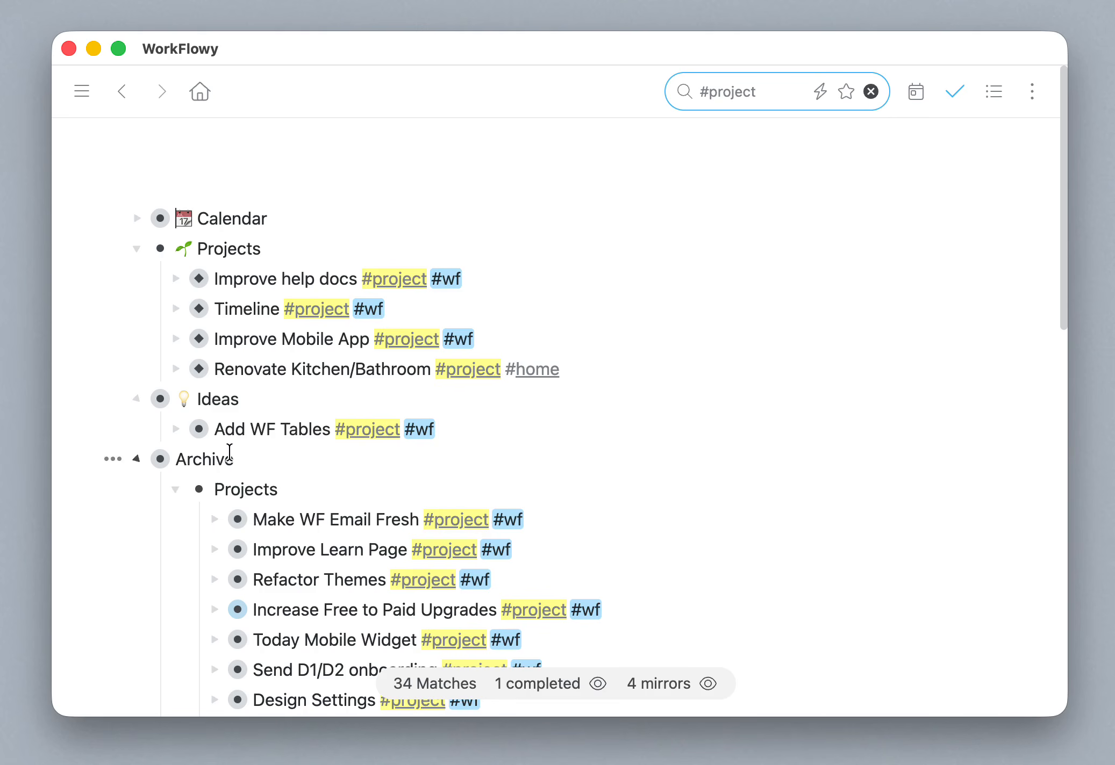
- Move "Add WF Tables" from Ideas to the top of the Projects list and open the Projects node
left_click_drag(199, 433, 173, 263)
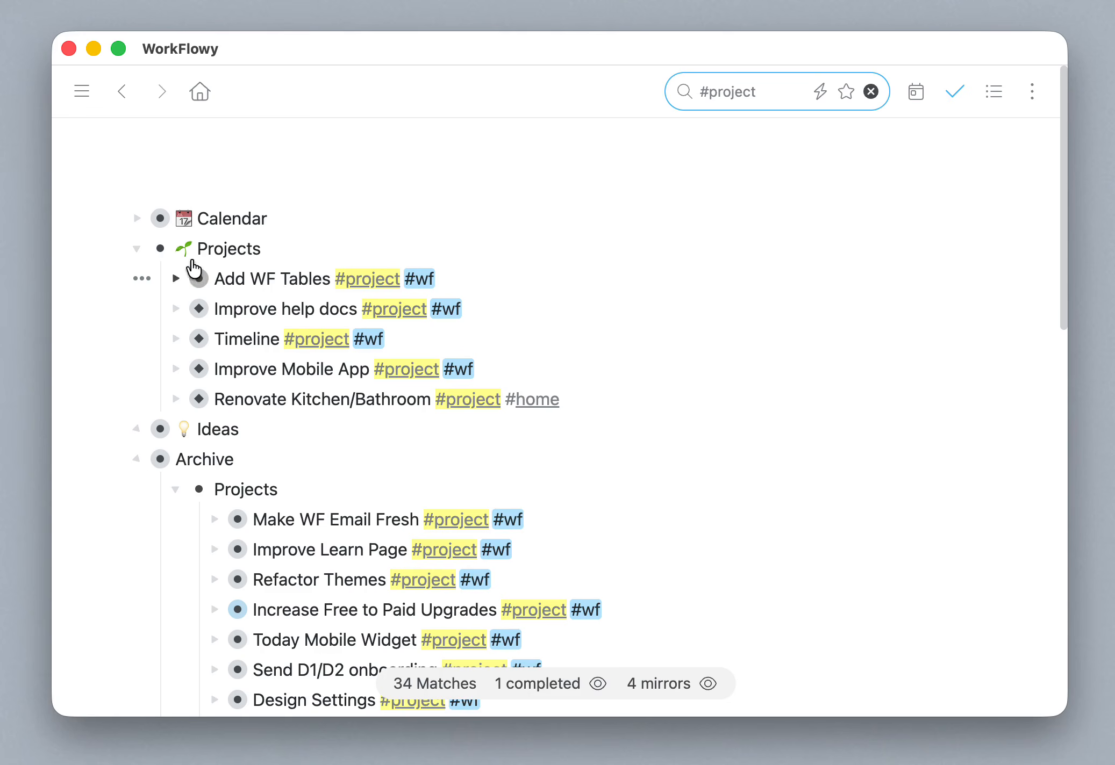
left_click(160, 248)
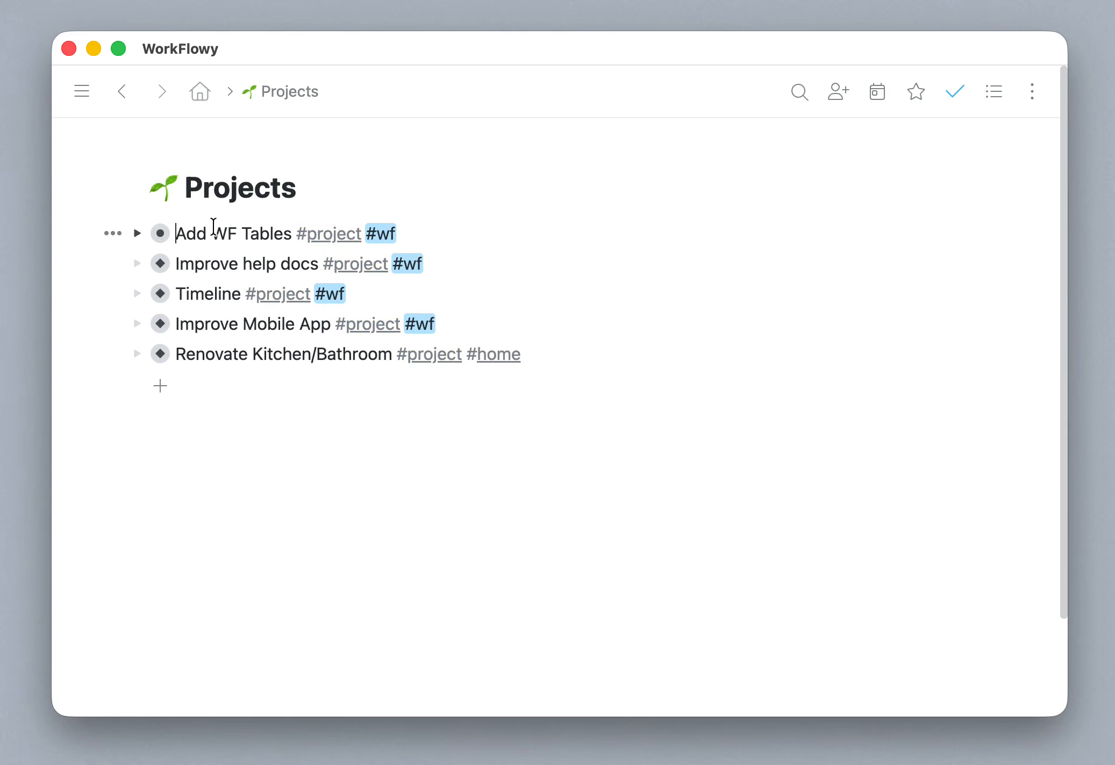